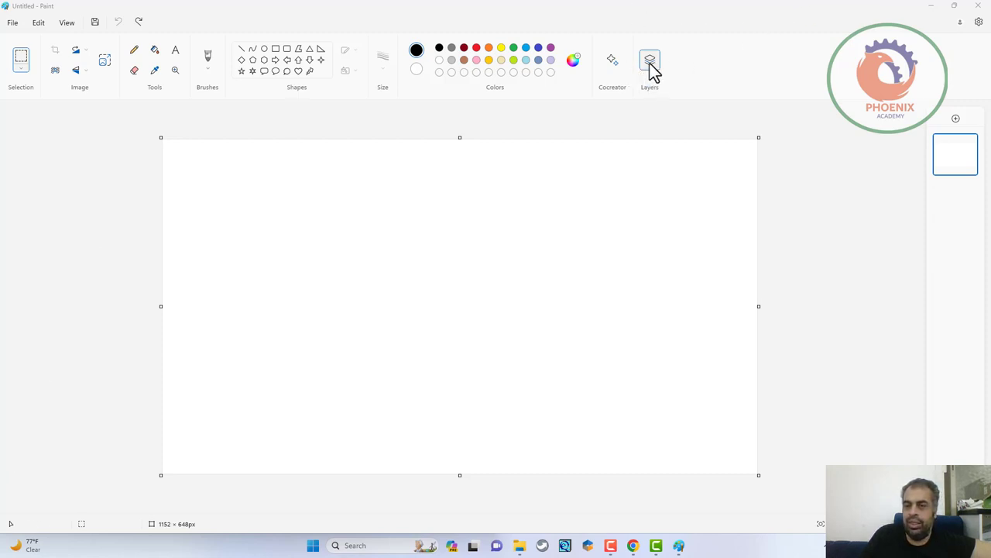
- Add a new layer and hide the white background layer beneath it
{"action": "left_click", "coordinate": [956, 121]}
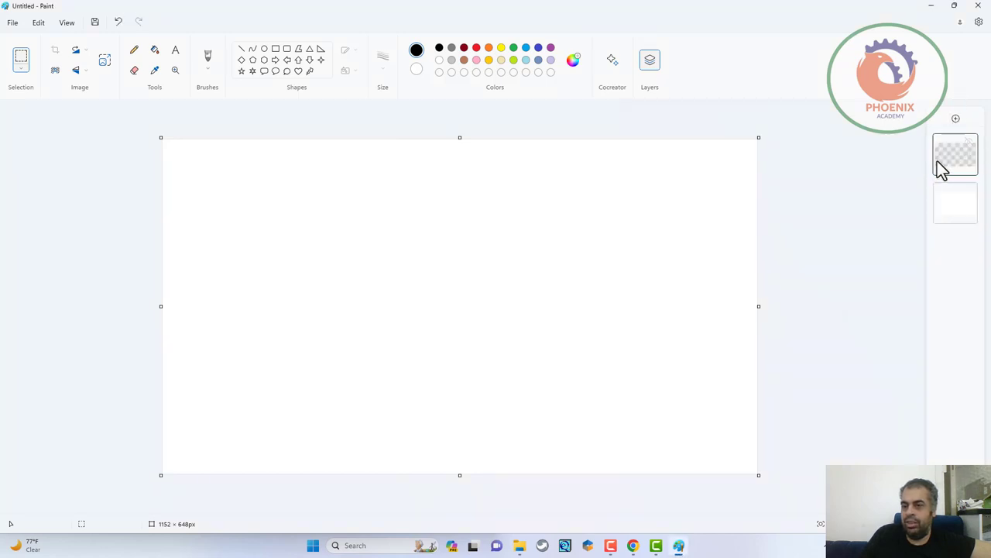
{"action": "left_click", "coordinate": [956, 207]}
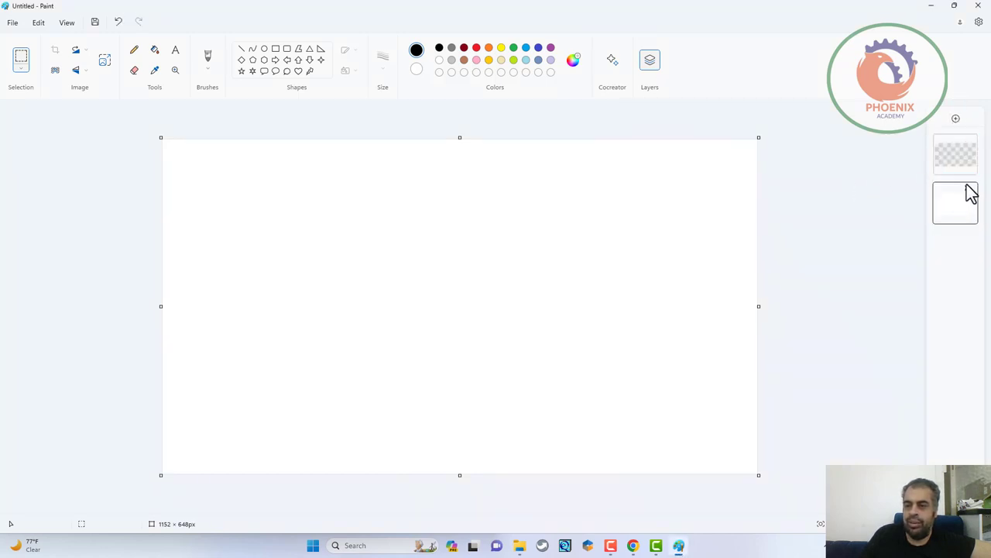
{"action": "left_click", "coordinate": [969, 190]}
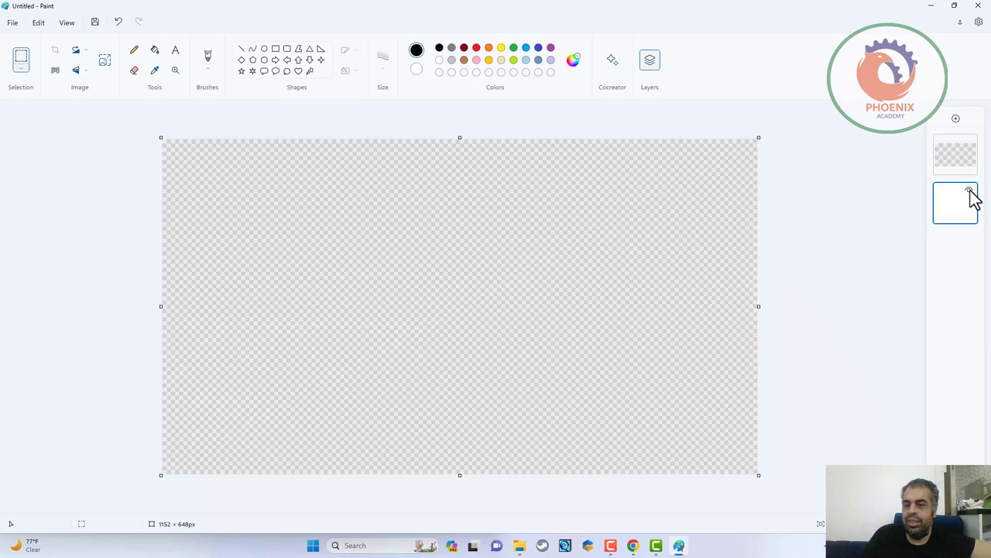
- Import the pngtree mosque picture from Downloads onto the bottom layer, show that layer briefly, and hide it again
{"action": "left_click", "coordinate": [18, 25]}
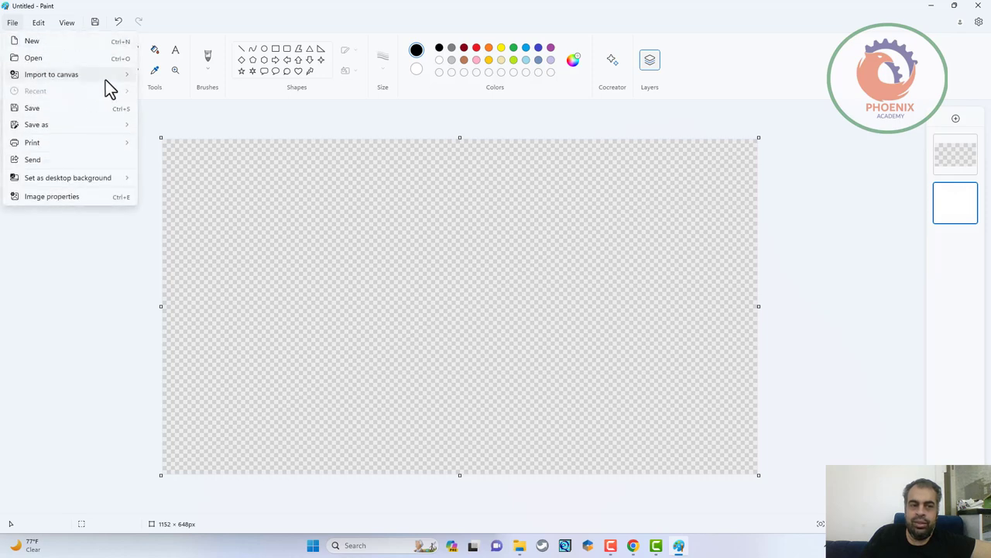
{"action": "mouse_move", "coordinate": [107, 81]}
{"action": "left_click", "coordinate": [165, 81]}
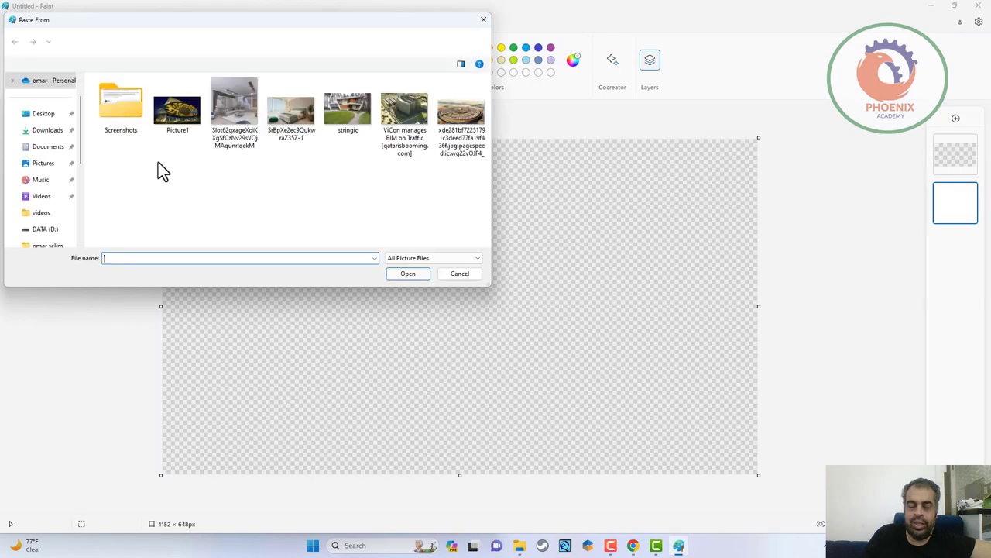
{"action": "left_click", "coordinate": [46, 131]}
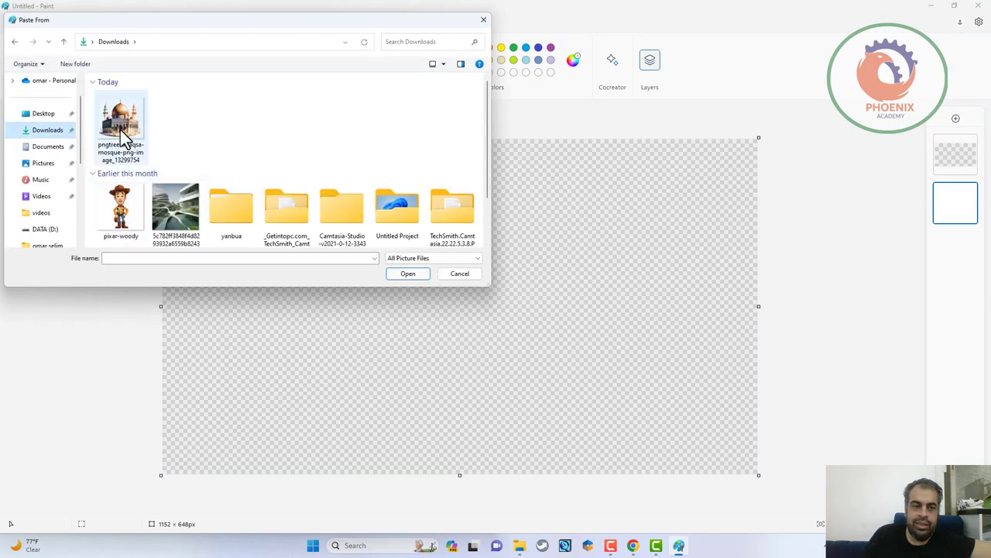
{"action": "double_click", "coordinate": [121, 130]}
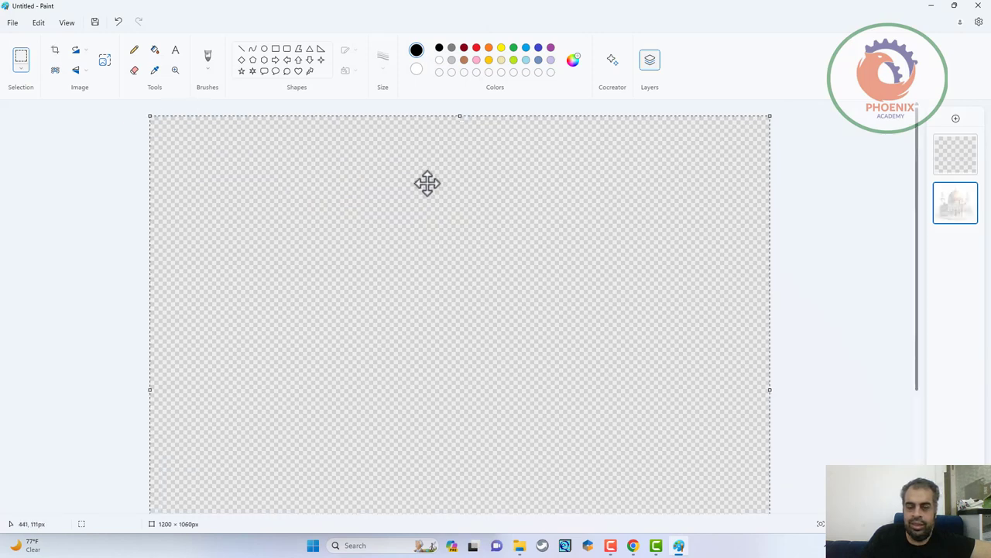
{"action": "left_click", "coordinate": [968, 192]}
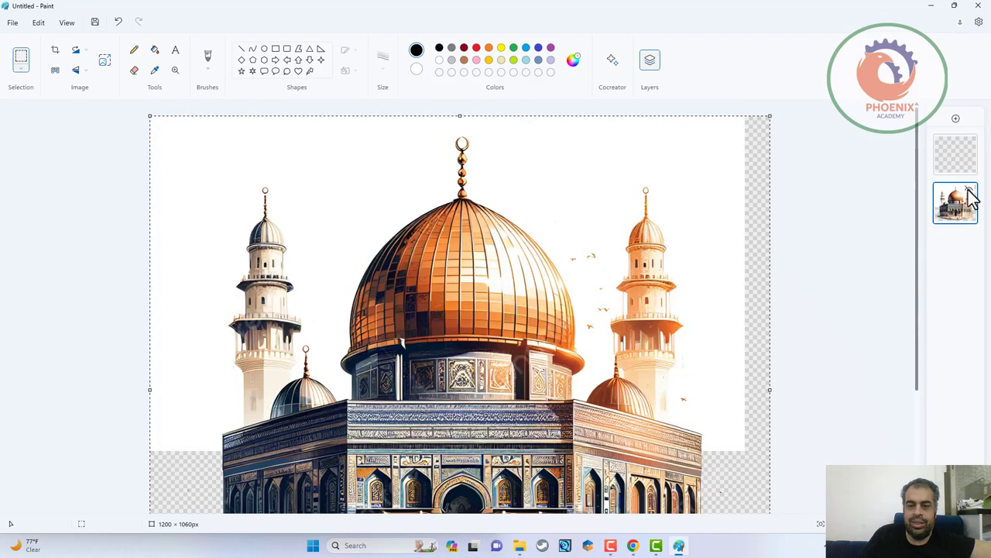
{"action": "left_click", "coordinate": [969, 193]}
- Import the pngtree mosque picture from Downloads onto the empty upper layer
{"action": "left_click", "coordinate": [967, 165]}
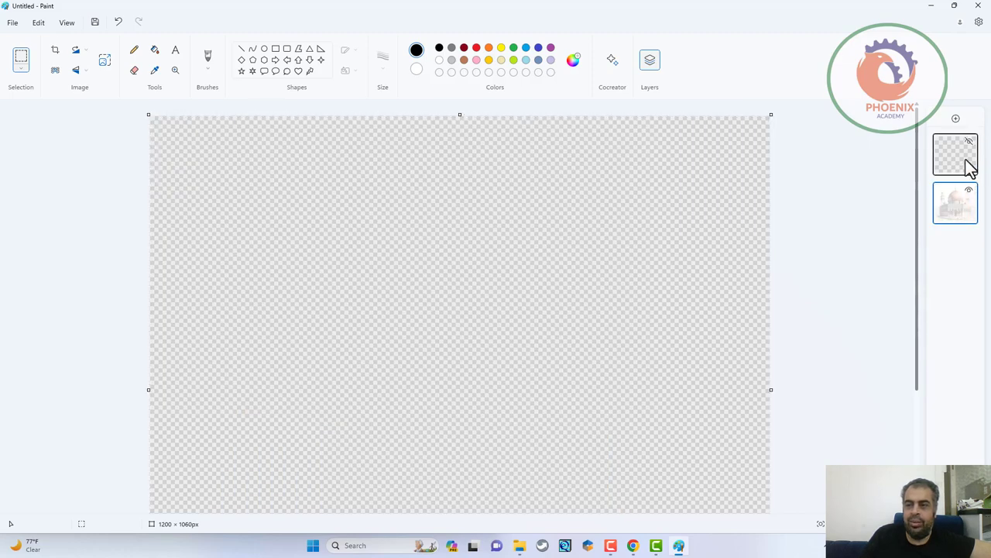
{"action": "left_click", "coordinate": [12, 22]}
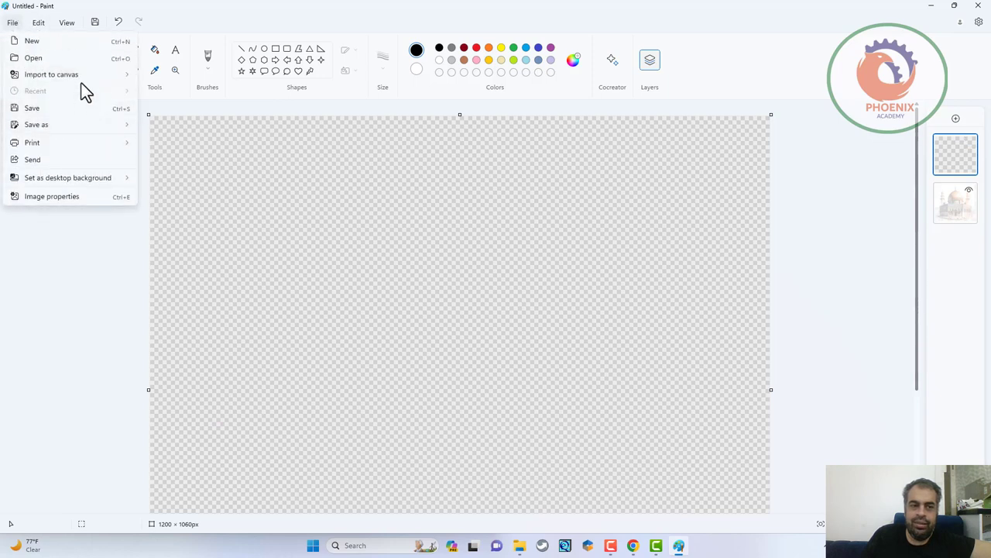
{"action": "mouse_move", "coordinate": [88, 74]}
{"action": "left_click", "coordinate": [172, 78]}
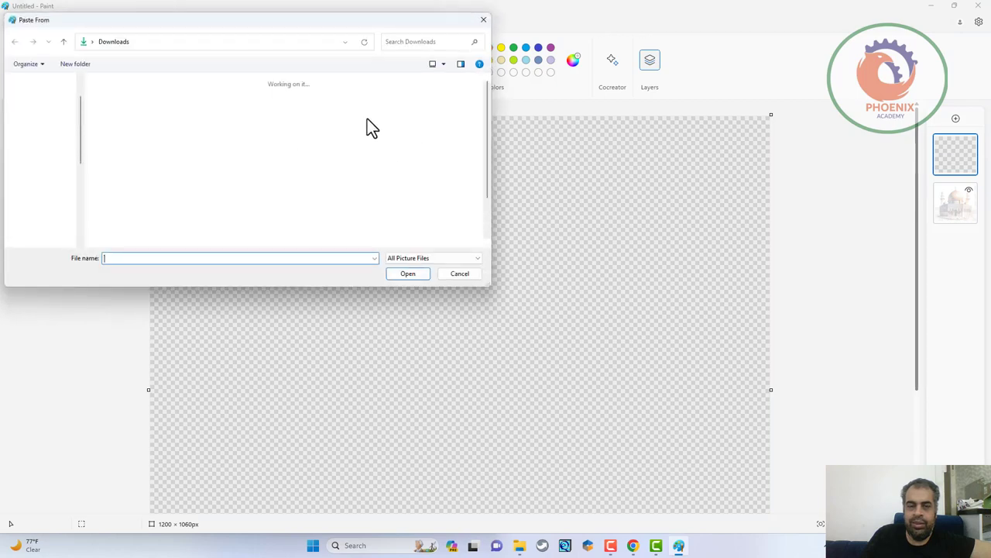
{"action": "left_click", "coordinate": [106, 119]}
{"action": "double_click", "coordinate": [105, 118]}
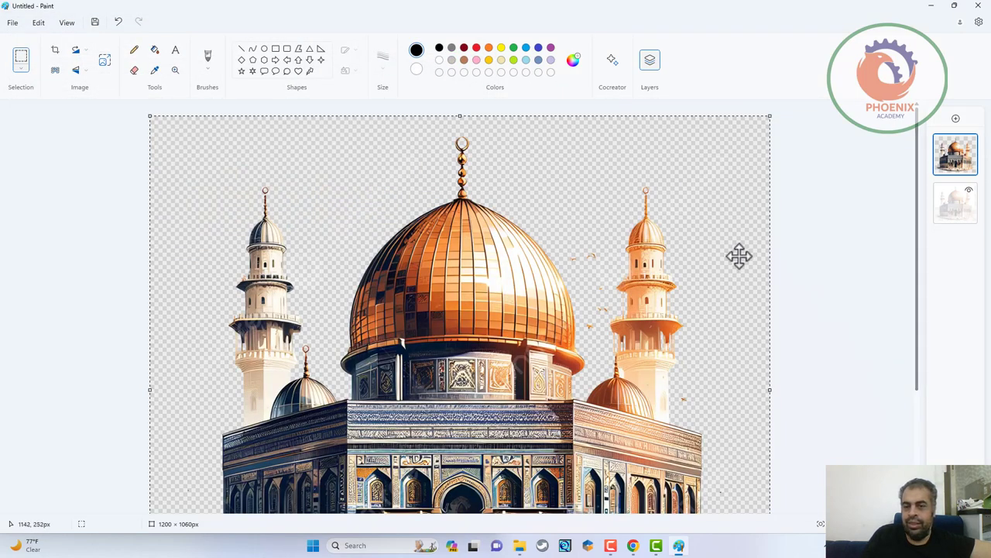
- Open Cocreator, join its waitlist, and go through the four introduction pages to the end
{"action": "left_click", "coordinate": [613, 68]}
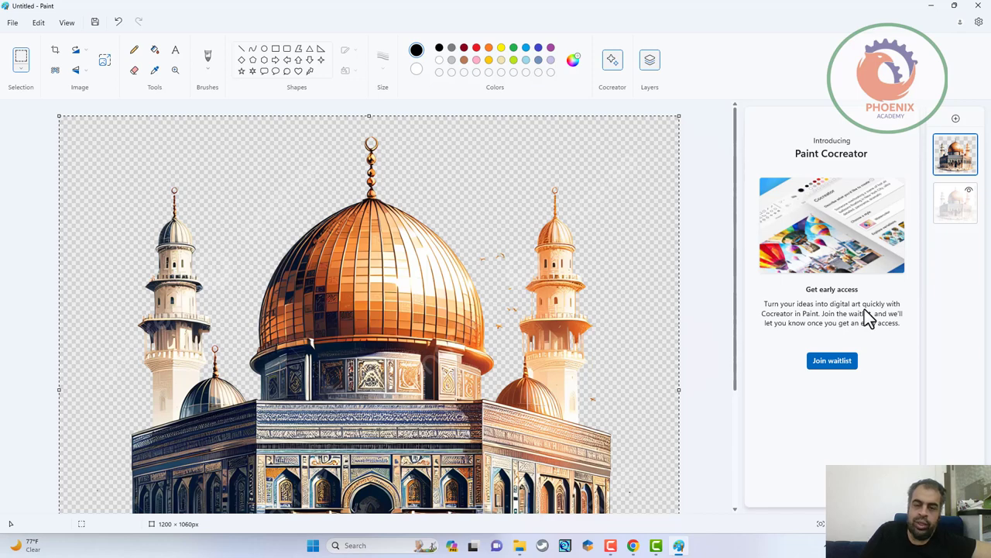
{"action": "left_click", "coordinate": [843, 365]}
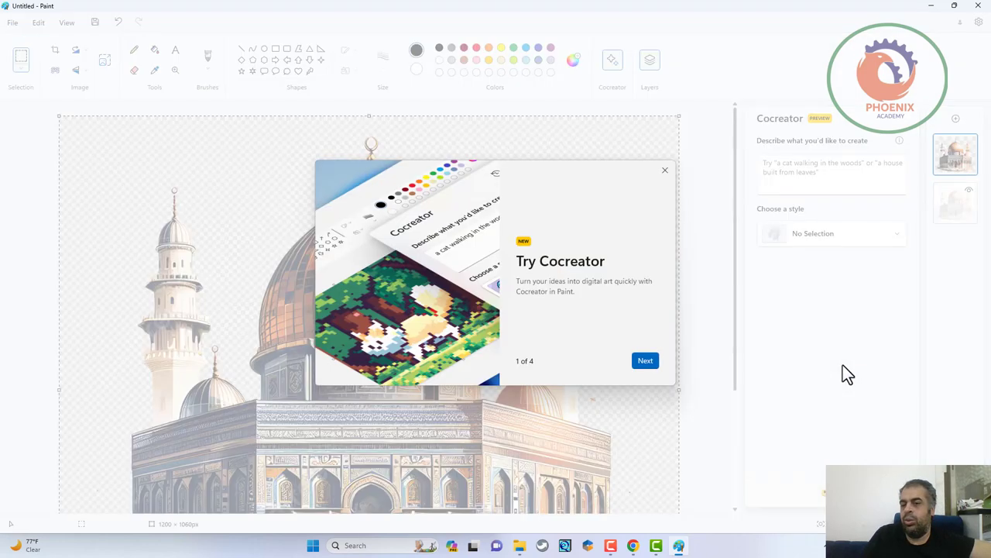
{"action": "left_click", "coordinate": [651, 363]}
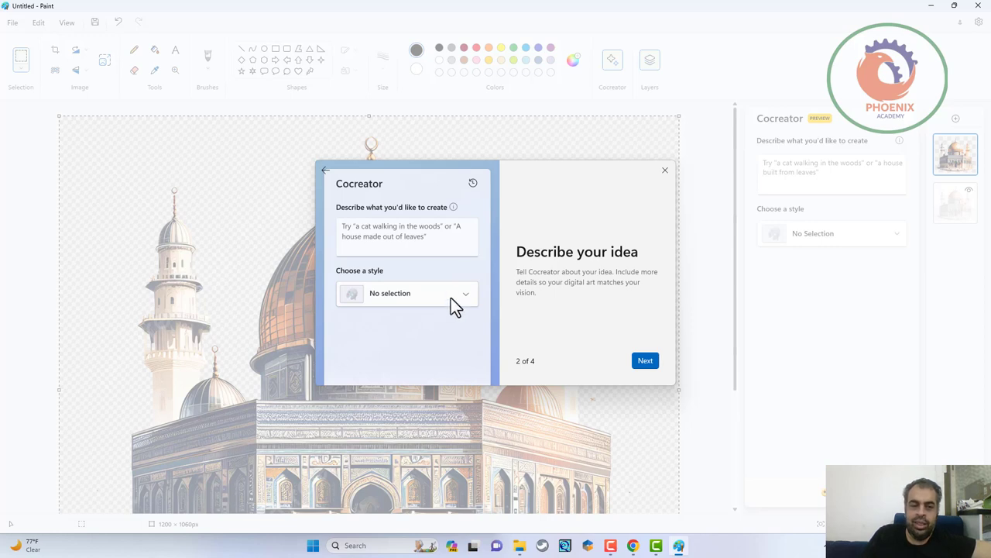
{"action": "left_click", "coordinate": [643, 363]}
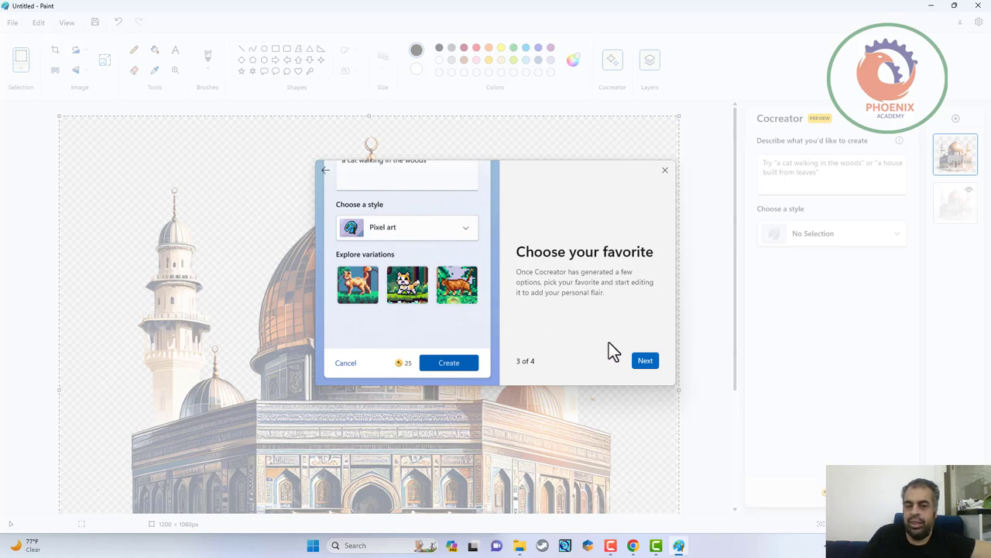
{"action": "left_click", "coordinate": [646, 361]}
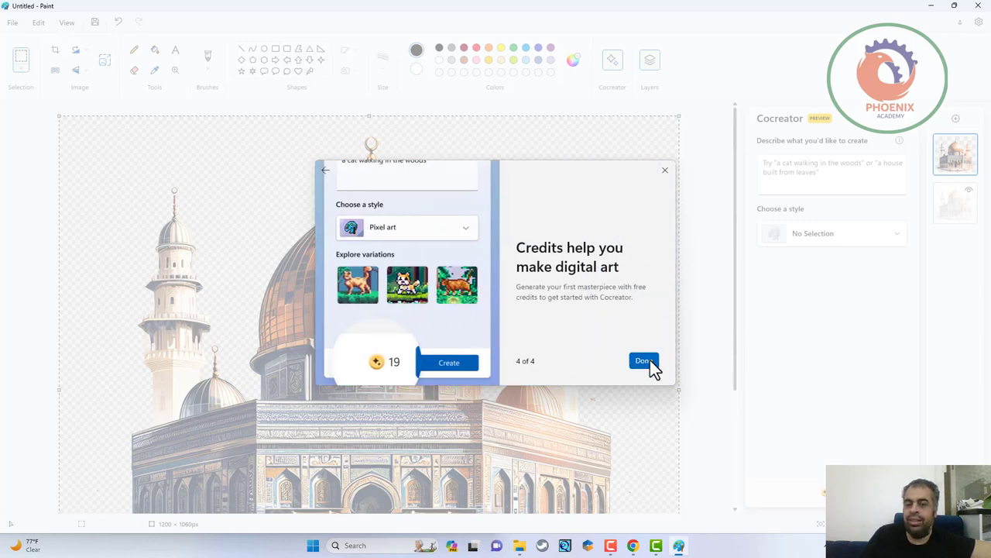
{"action": "left_click", "coordinate": [644, 361]}
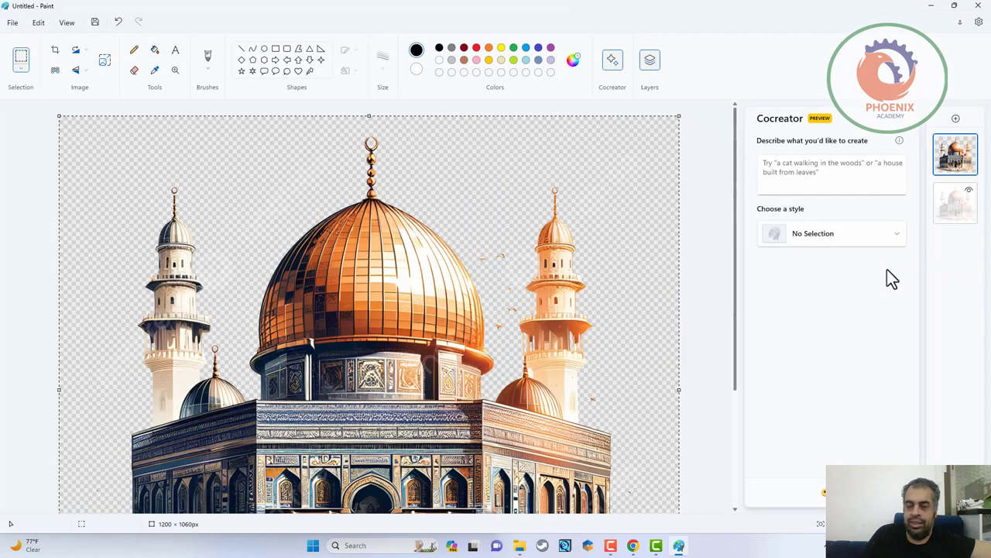
- Generate Cocreator images for the description "blue sky" in the Digital Art style
{"action": "left_click", "coordinate": [815, 164]}
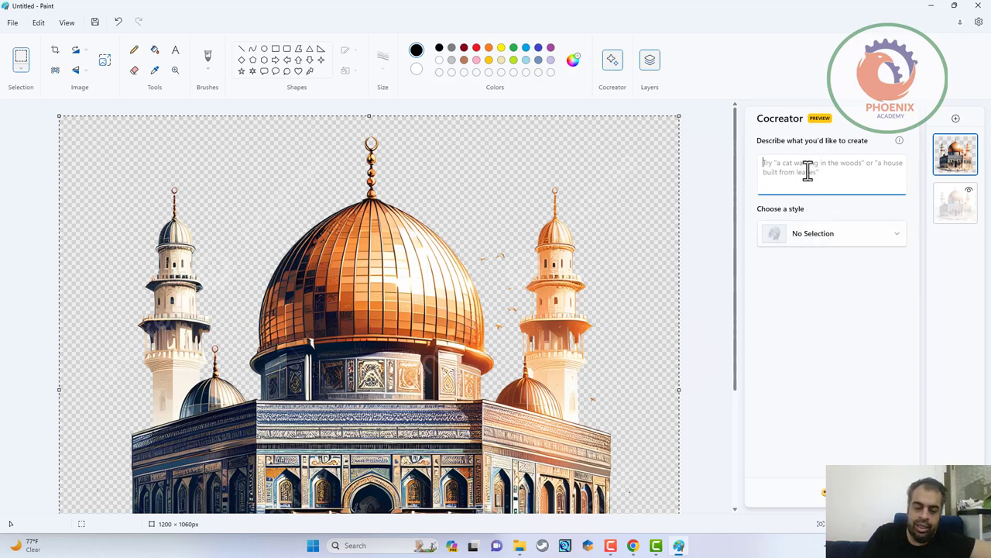
{"action": "type", "text": "blu"}
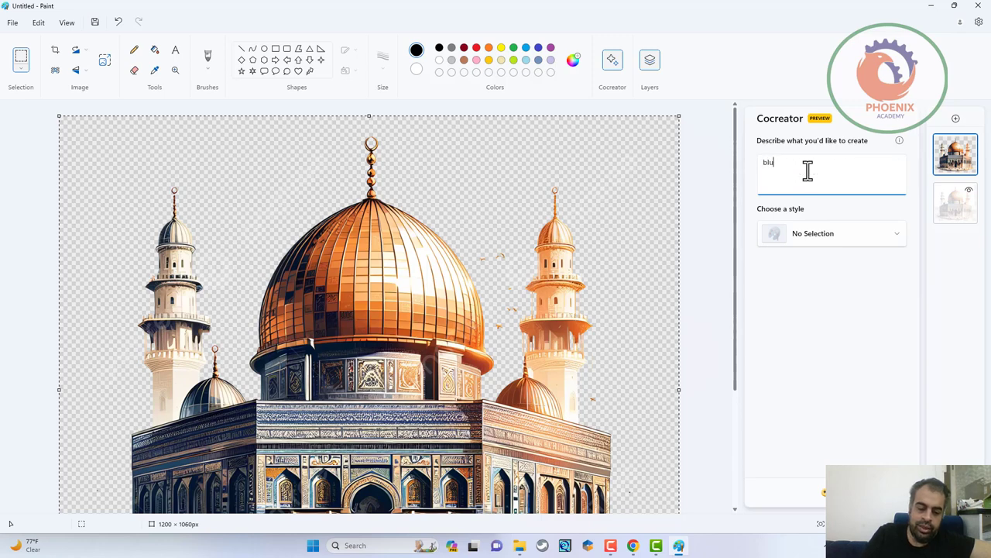
{"action": "type", "text": "e sky"}
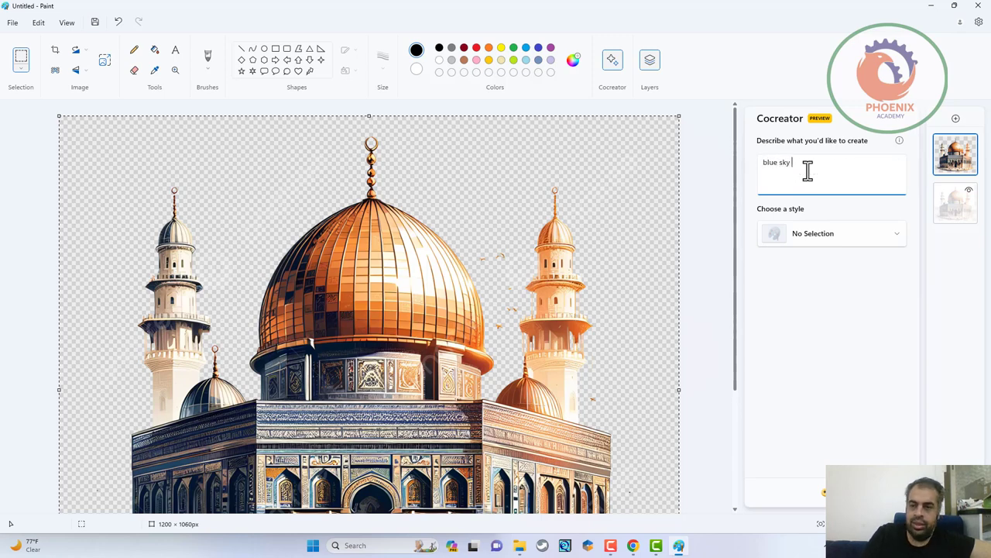
{"action": "left_click", "coordinate": [803, 243]}
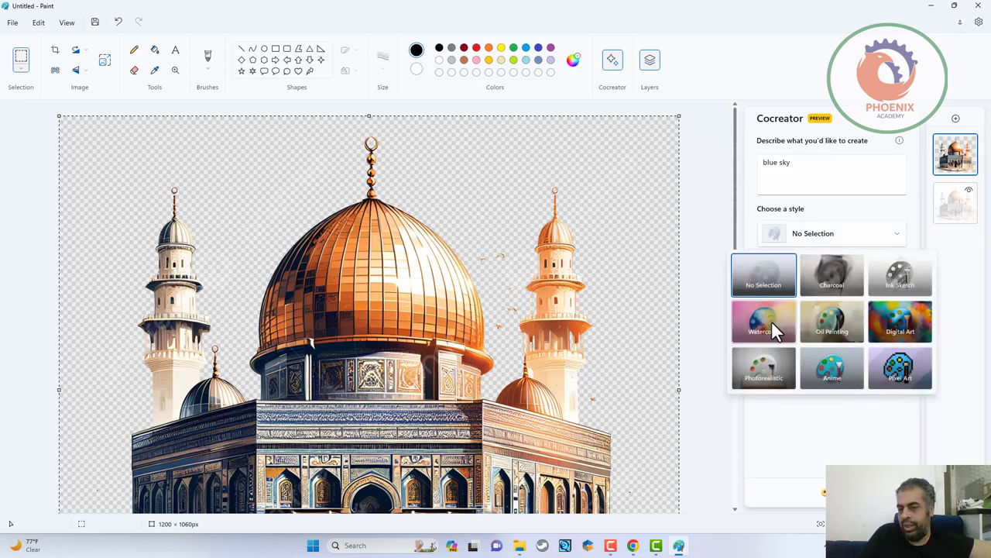
{"action": "left_click", "coordinate": [891, 327]}
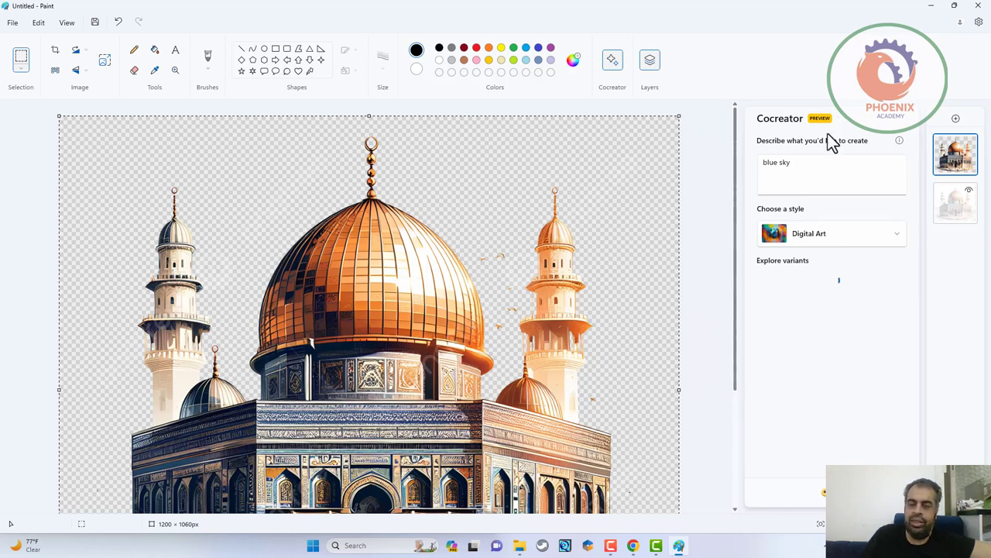
- Place the second blue sky variant on a new layer and move the visible mosque layer above it
{"action": "left_click", "coordinate": [956, 118]}
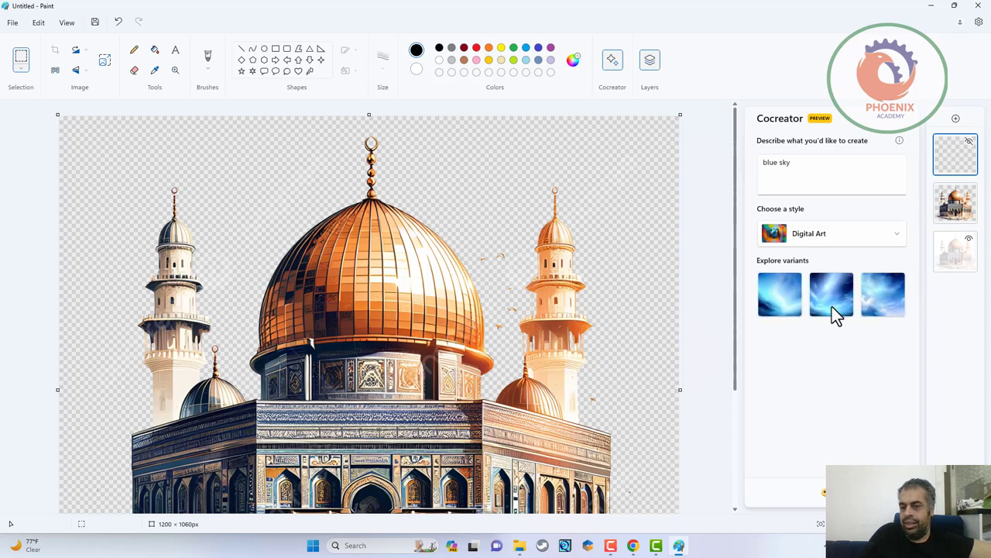
{"action": "left_click", "coordinate": [832, 306]}
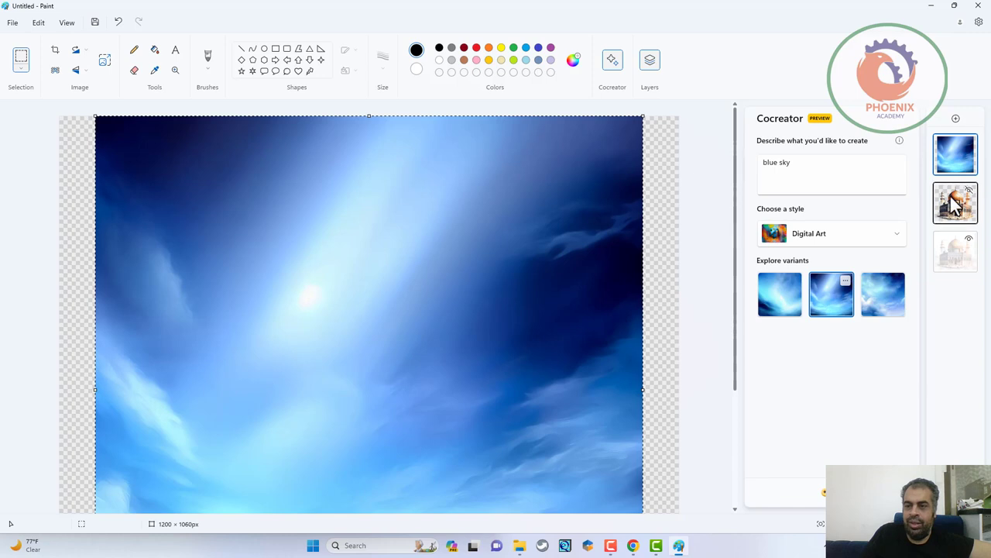
{"action": "left_click_drag", "start_coordinate": [955, 203], "coordinate": [948, 148]}
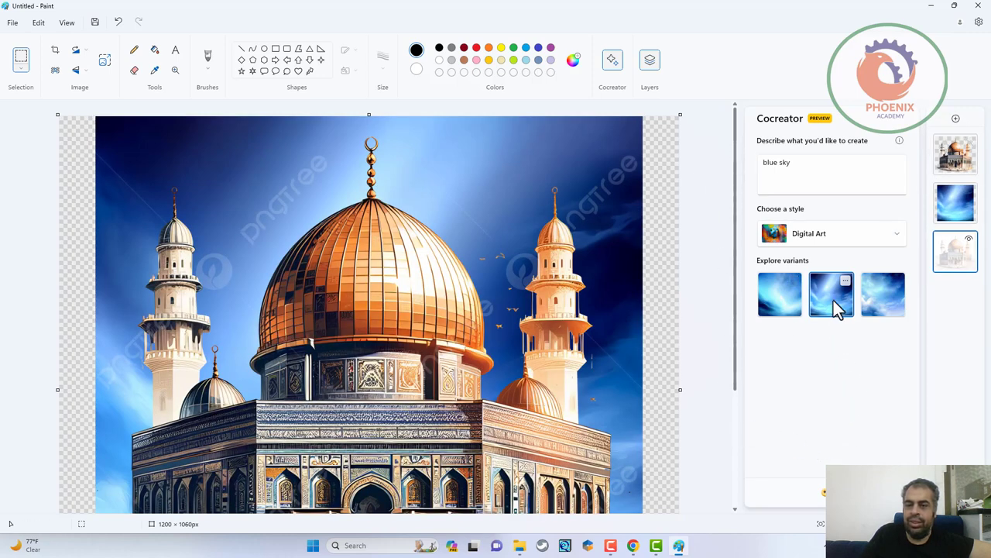
- Try the third sky variant, replace it with the first one, and generate a new set of blue sky variants
{"action": "left_click", "coordinate": [880, 304]}
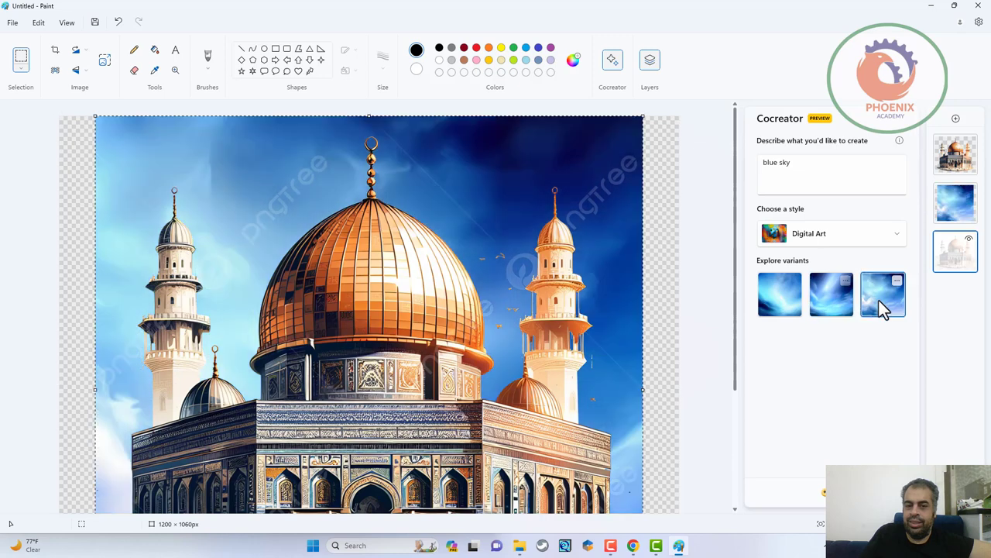
{"action": "left_click", "coordinate": [774, 303]}
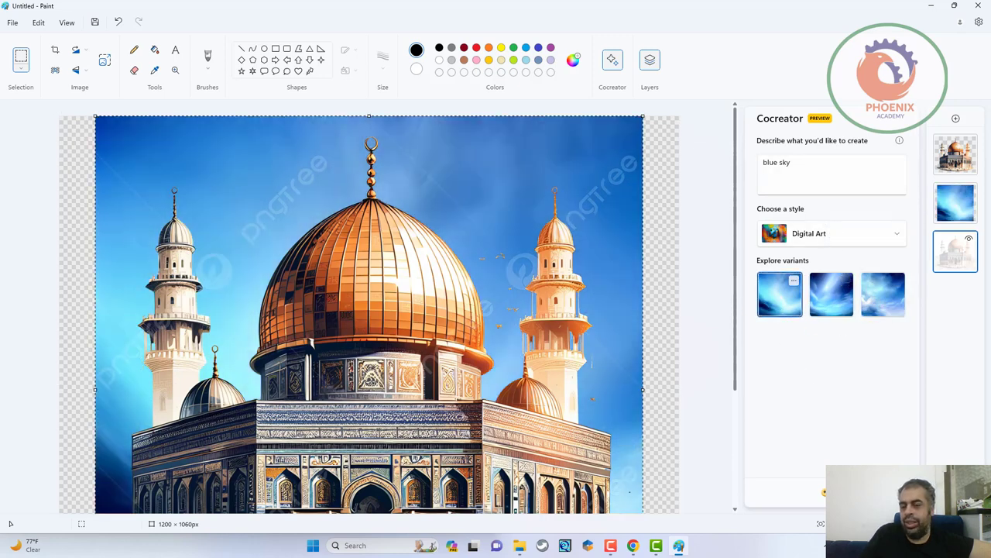
{"action": "left_click", "coordinate": [868, 492]}
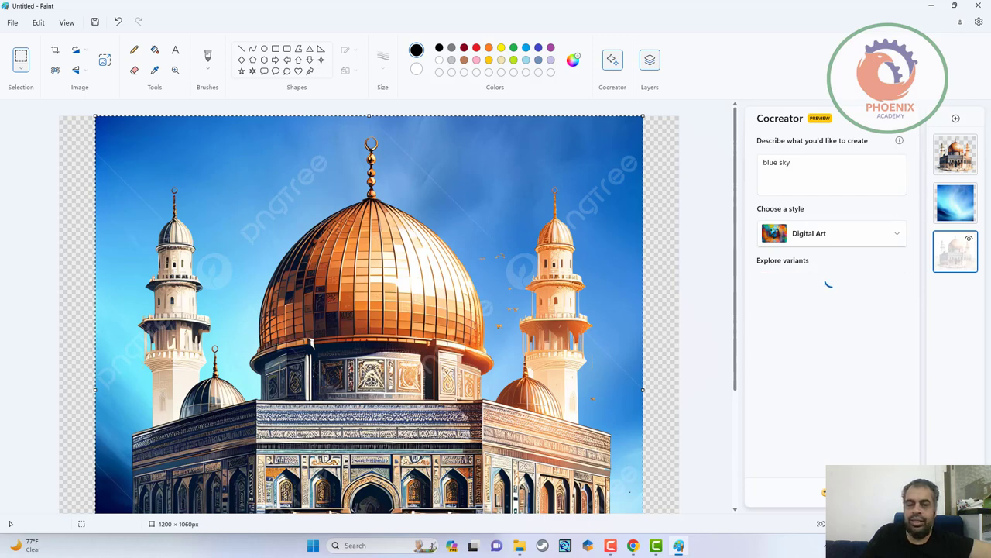